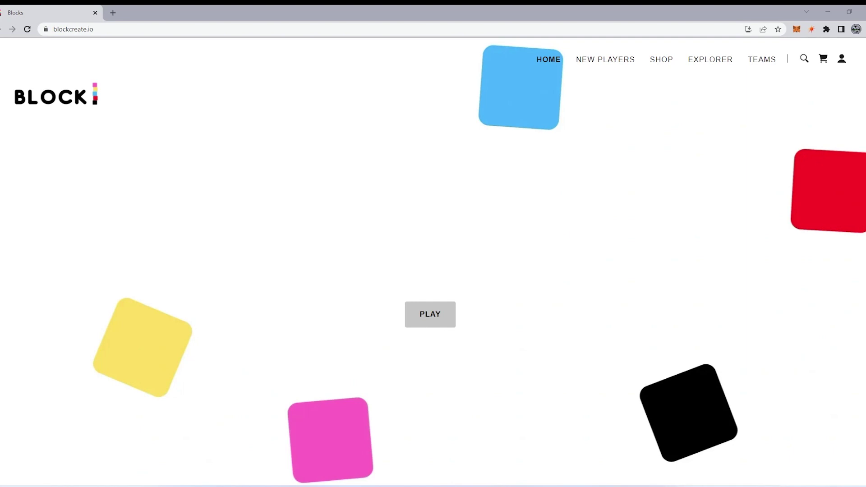
# - Scroll to the blockcreate.io footer and open SET UP to see the Android and iOS app links
pyautogui.scroll(-5, 433, 261)
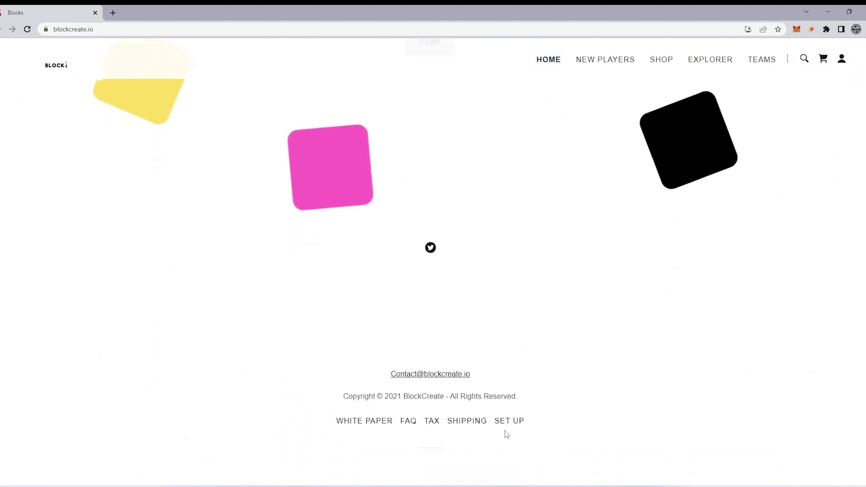
pyautogui.click(504, 424)
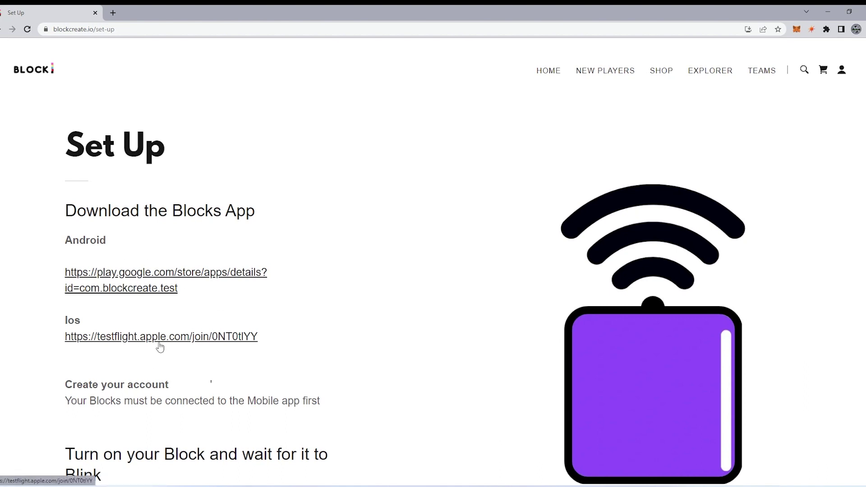
# - Install Blockcreate Connect from its Google Play page onto the Google Pixel 6
pyautogui.click(163, 277)
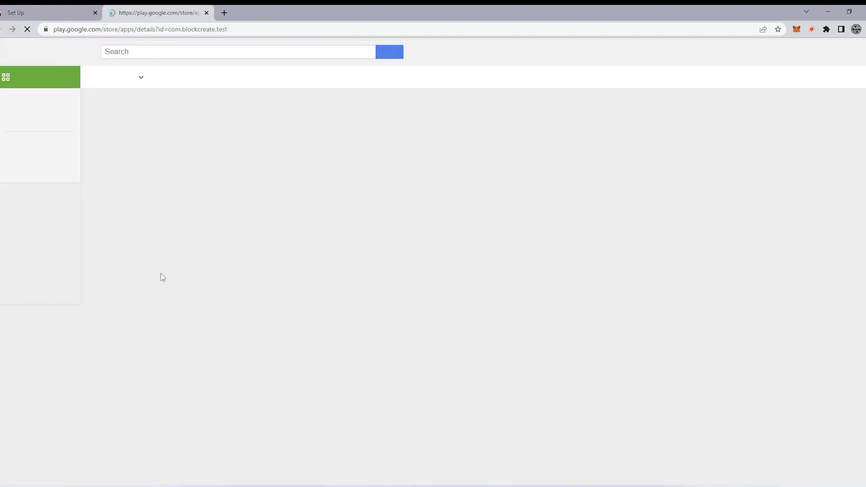
pyautogui.click(524, 196)
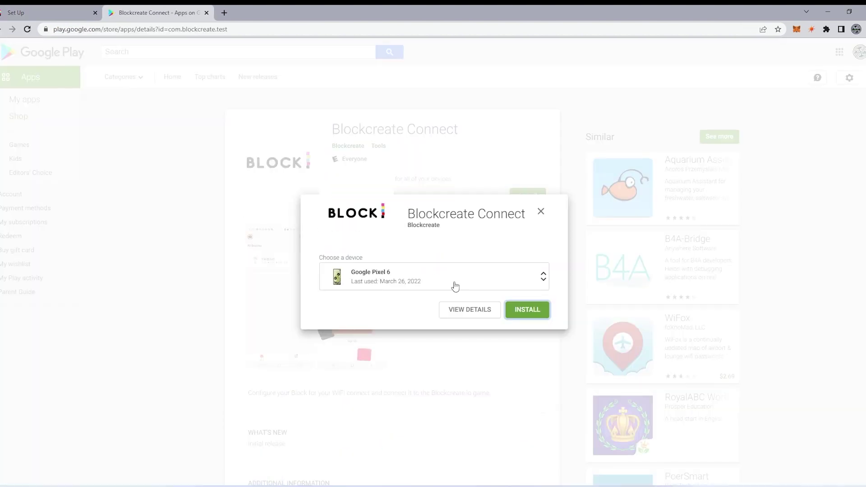
pyautogui.click(519, 309)
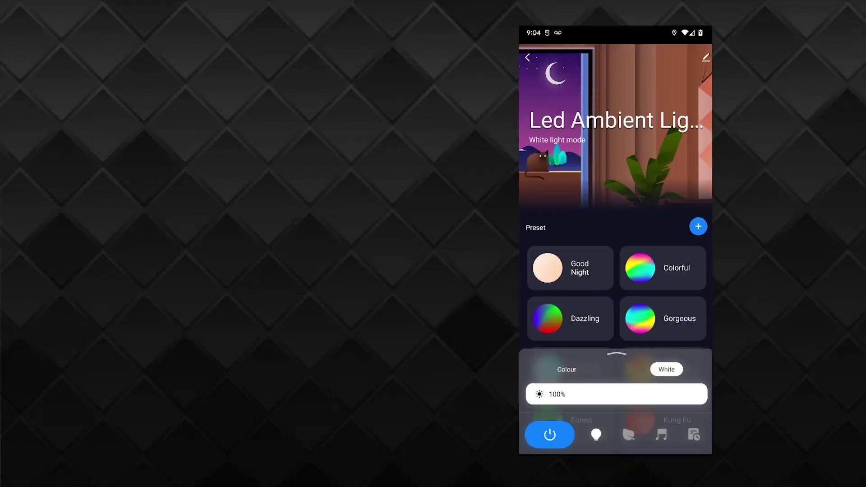
pyautogui.scroll(-3, 615, 271)
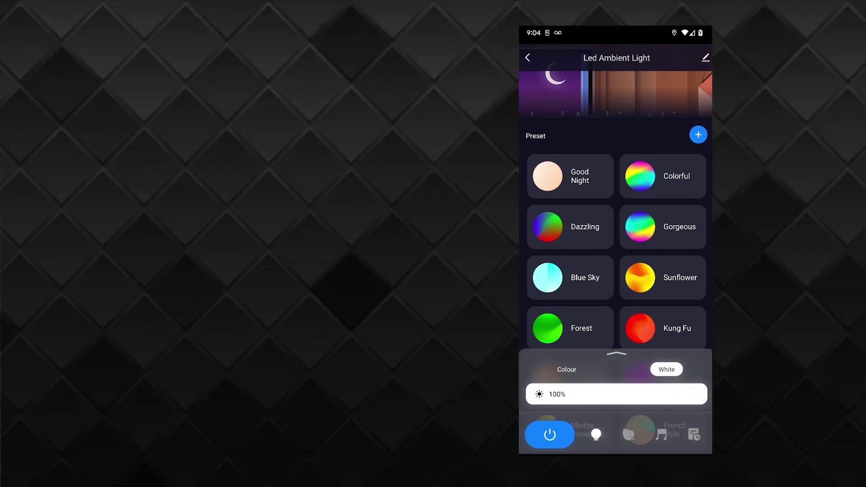
pyautogui.scroll(-3, 616, 270)
pyautogui.scroll(-5, 616, 271)
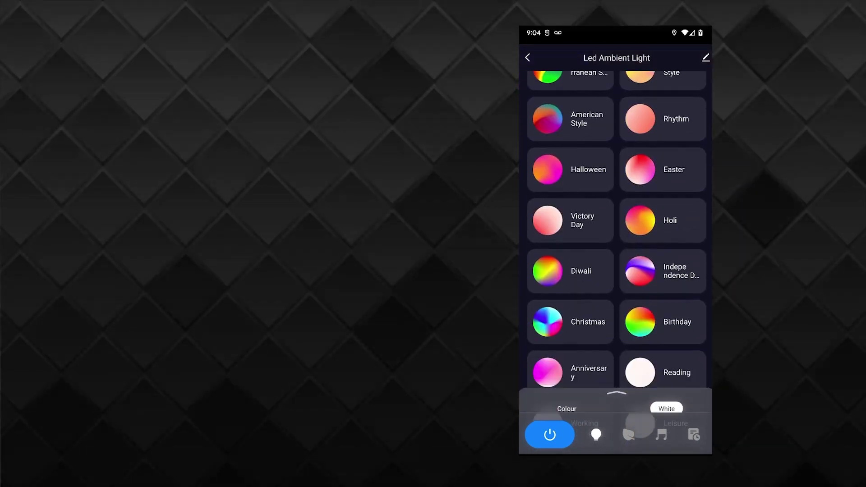
pyautogui.scroll(10, 616, 271)
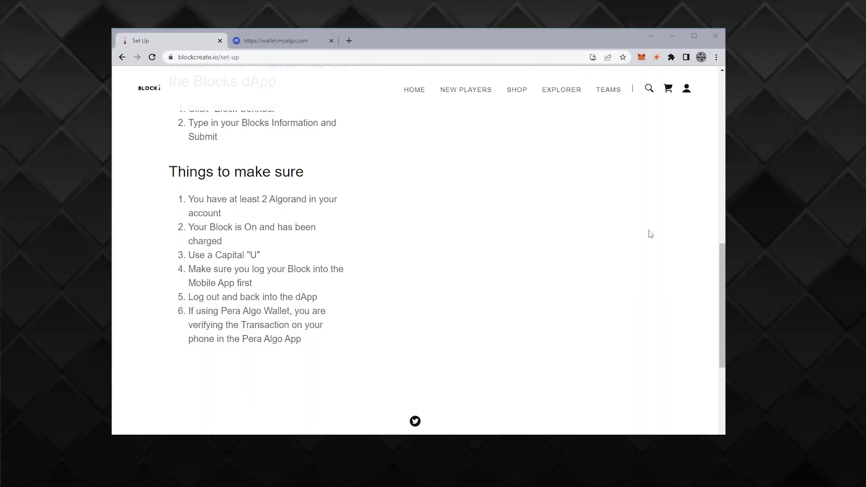
# - Check the MyAlgo wallet page, then launch Blockcreate Market from TEAMS in a new tab
pyautogui.scroll(5, 492, 189)
pyautogui.scroll(6, 494, 191)
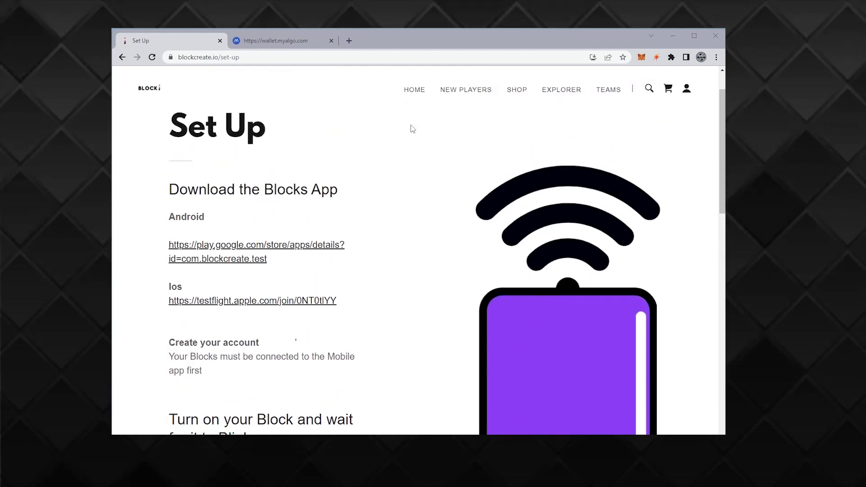
pyautogui.click(286, 40)
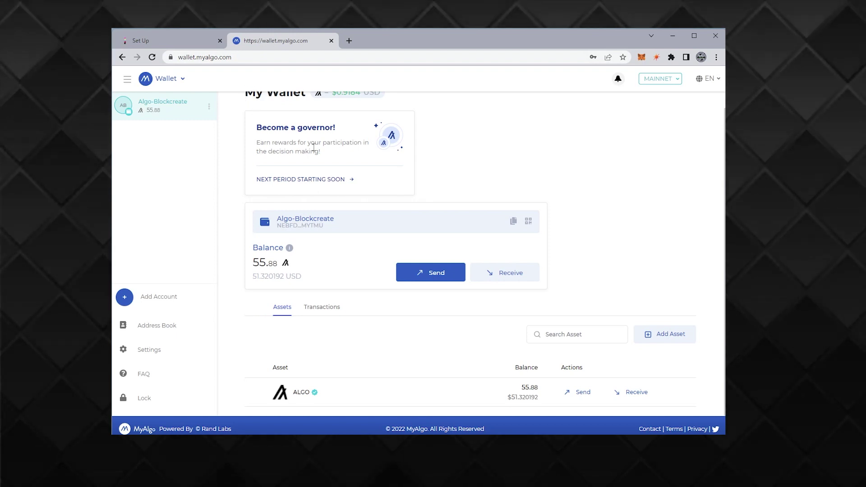
pyautogui.click(152, 40)
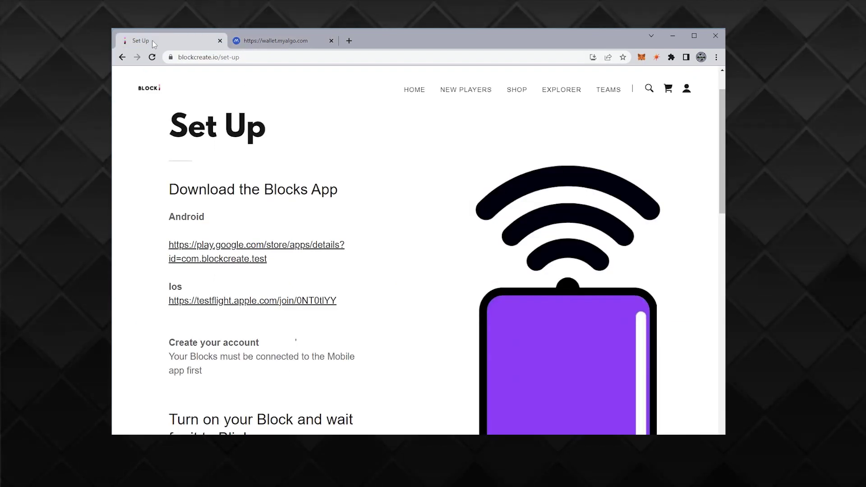
pyautogui.click(609, 90)
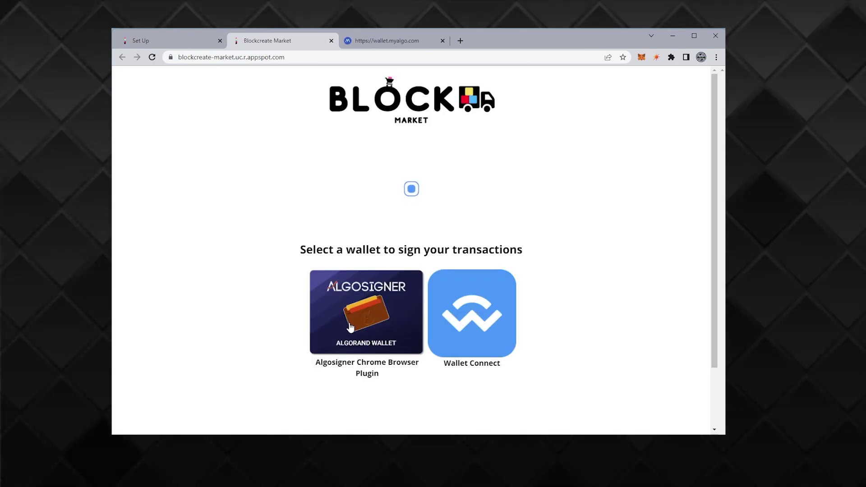
# - Choose AlgoSigner, add its extension to Chrome from the store page, and launch it
pyautogui.click(351, 326)
pyautogui.click(384, 231)
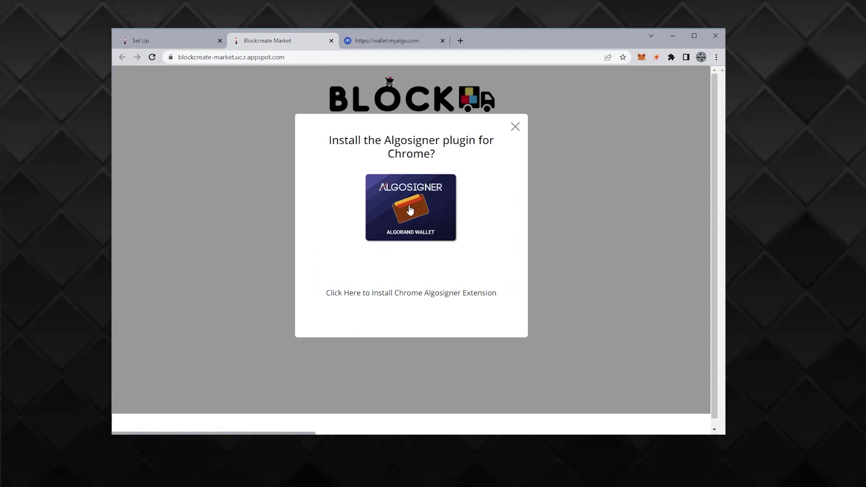
pyautogui.click(630, 148)
pyautogui.click(446, 139)
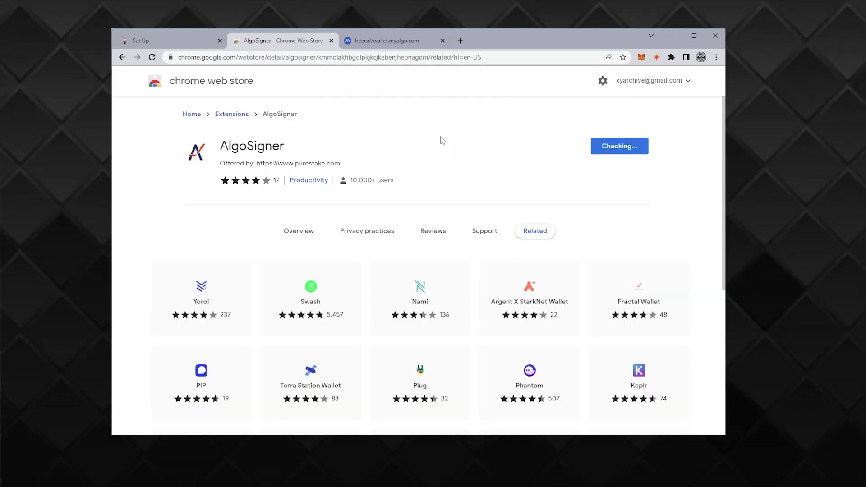
pyautogui.click(657, 58)
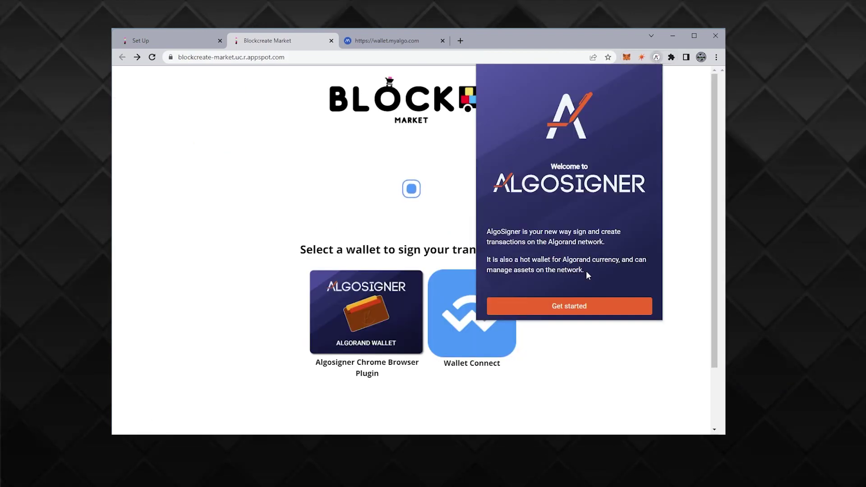
# - Create a new AlgoSigner wallet with a pasted password entered twice, then connect the market to it
pyautogui.click(563, 307)
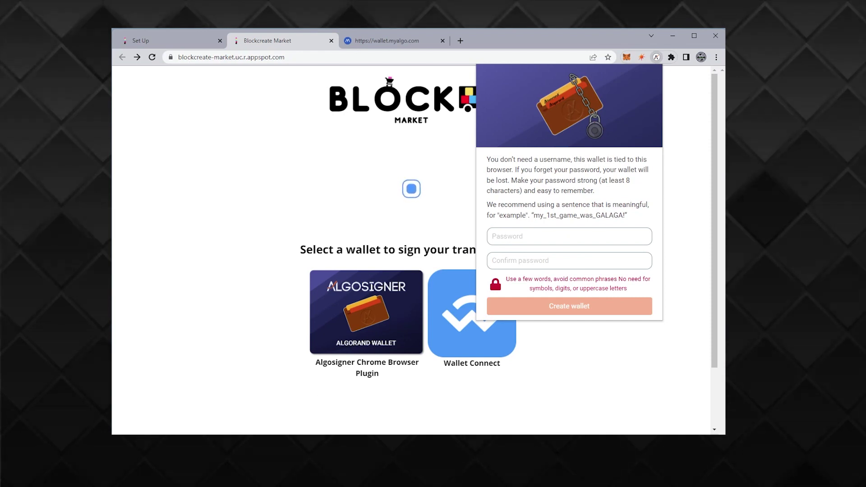
pyautogui.click(508, 235)
pyautogui.hotkey('ctrl', 'v')
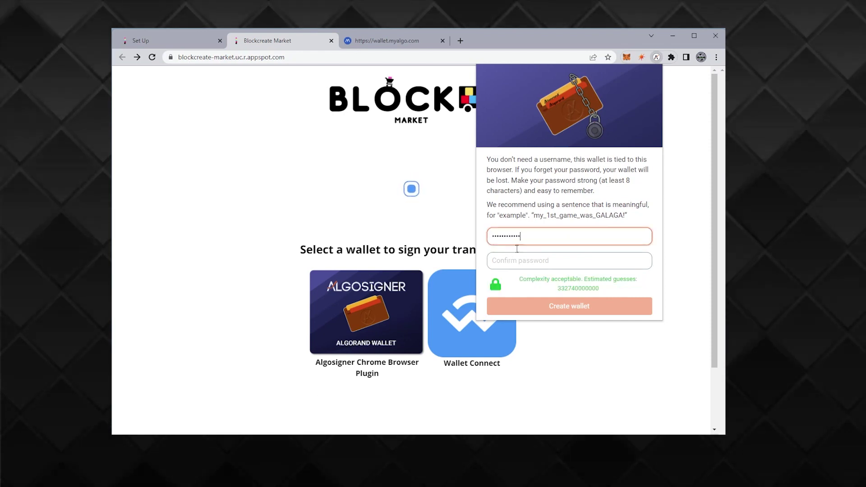
pyautogui.click(521, 260)
pyautogui.hotkey('ctrl', 'v')
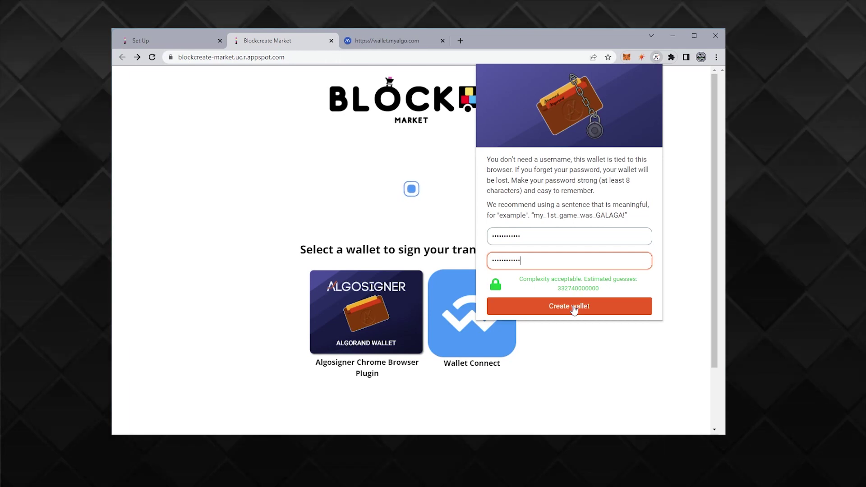
pyautogui.click(573, 307)
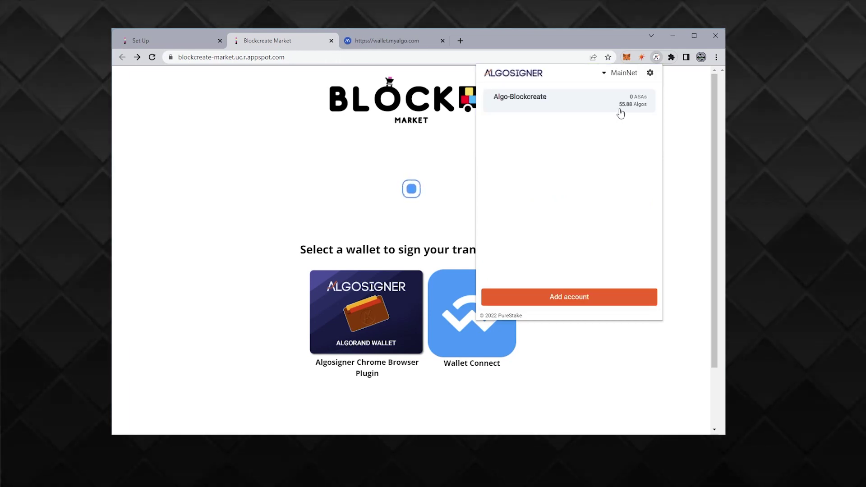
pyautogui.click(345, 311)
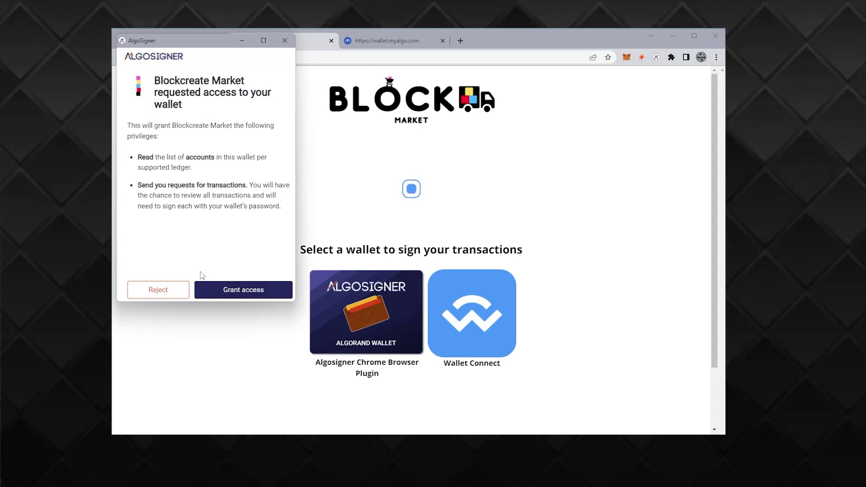
# - Grant Blockcreate Market wallet access and sign the Block asset opt-in with the wallet password
pyautogui.click(231, 287)
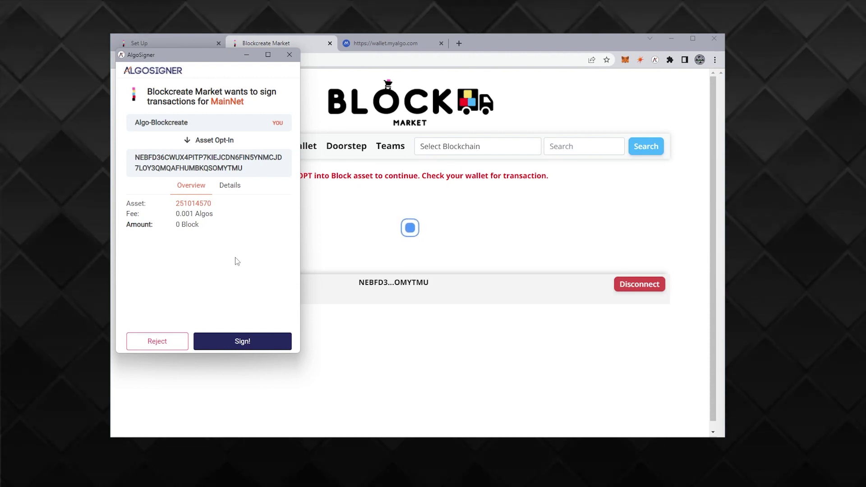
pyautogui.click(238, 344)
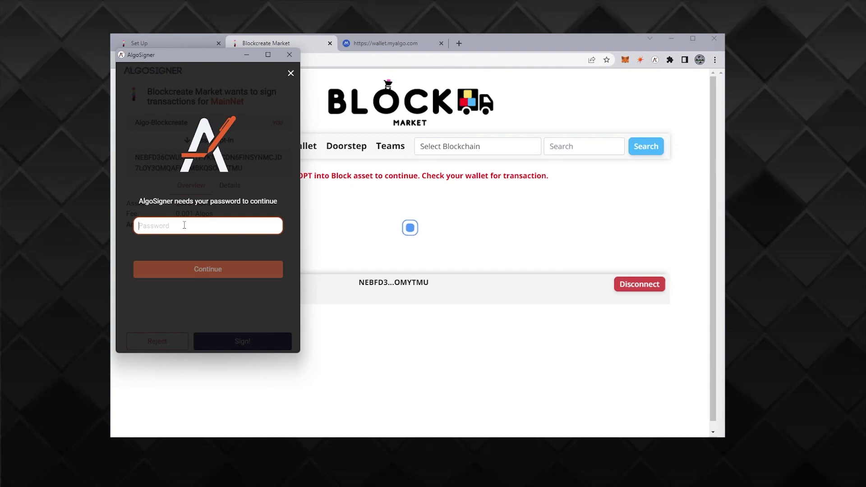
pyautogui.hotkey('ctrl', 'v')
pyautogui.click(185, 268)
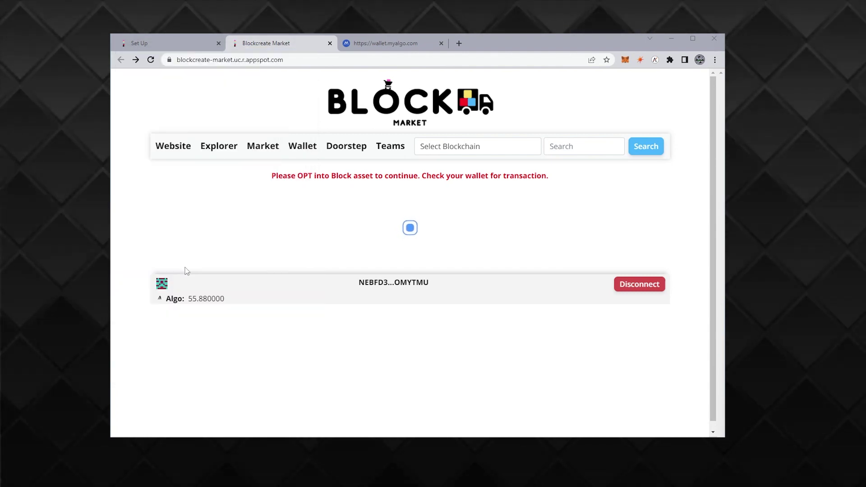
# - Open the 'Connect your Block' form with the green Block Connect button
pyautogui.doubleClick(304, 155)
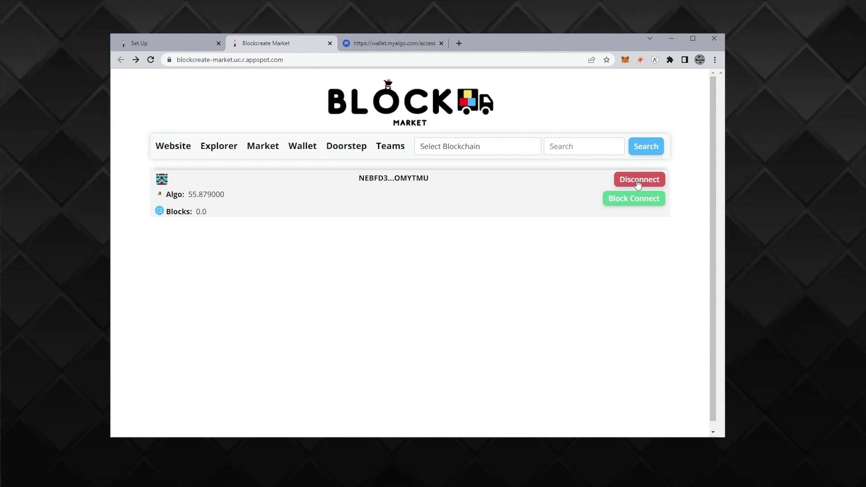
pyautogui.click(628, 208)
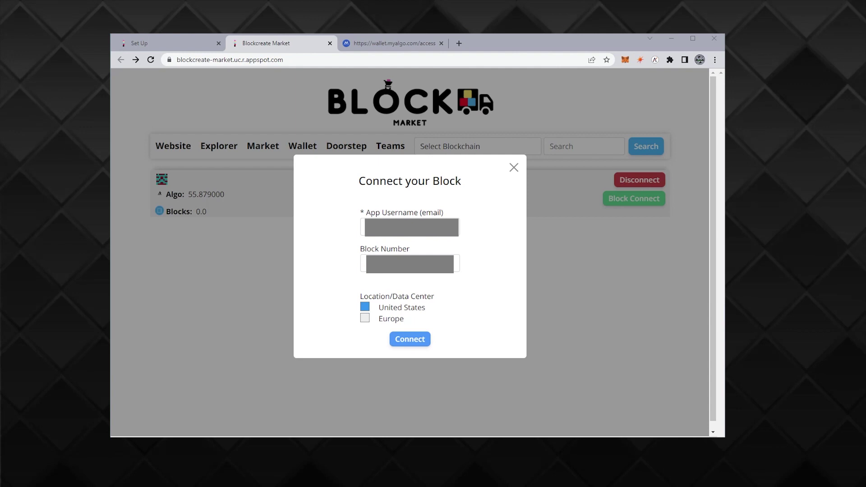
# - Fill in the Block Number, keep the United States data center, and submit the connection
pyautogui.click(456, 264)
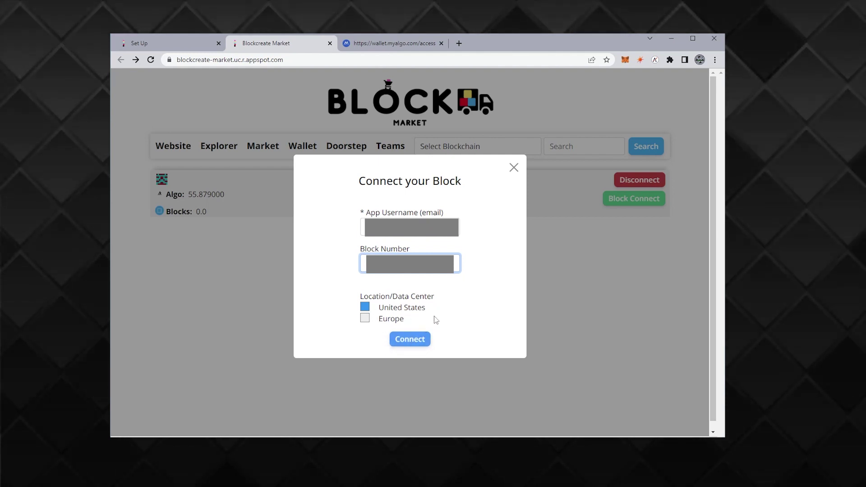
pyautogui.click(413, 341)
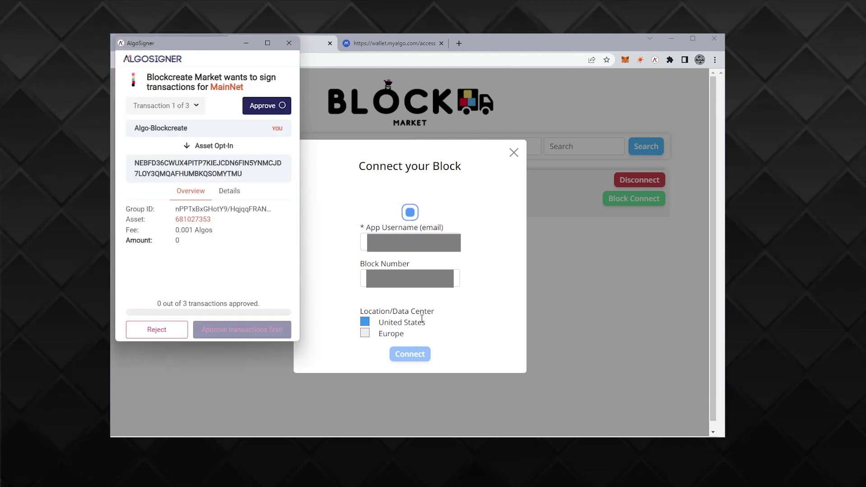
# - Approve all 3 transactions, then sign them together using the wallet password
pyautogui.click(260, 107)
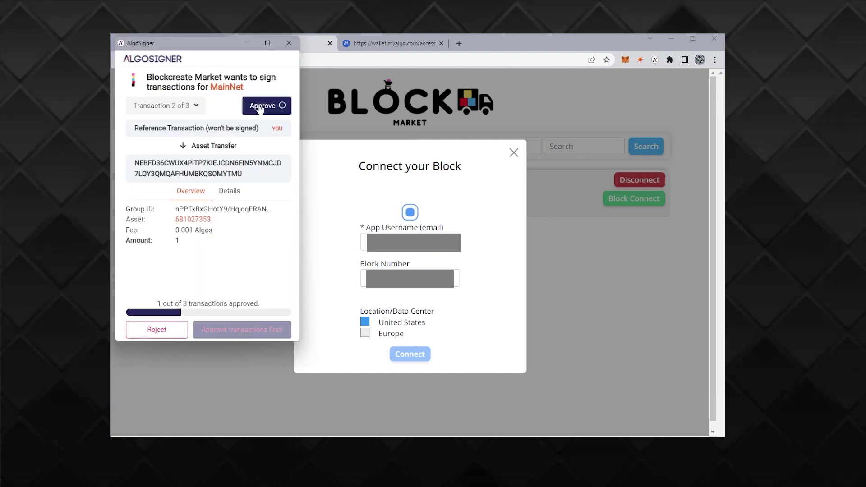
pyautogui.click(260, 107)
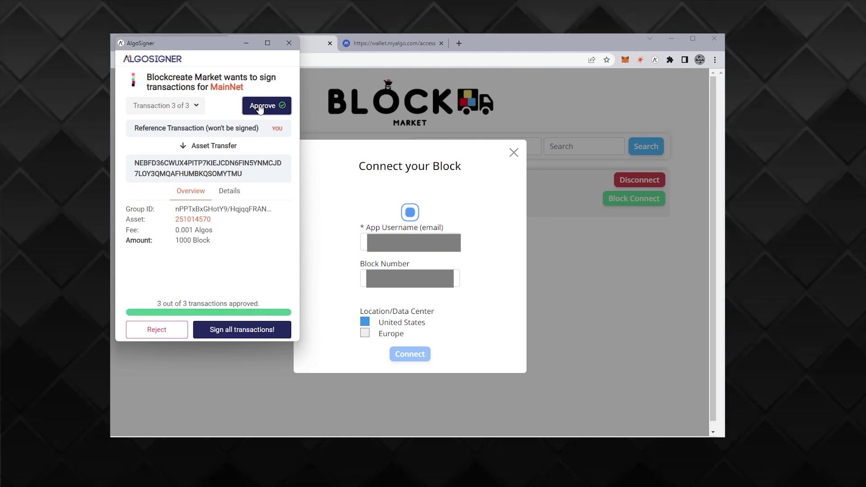
pyautogui.click(236, 331)
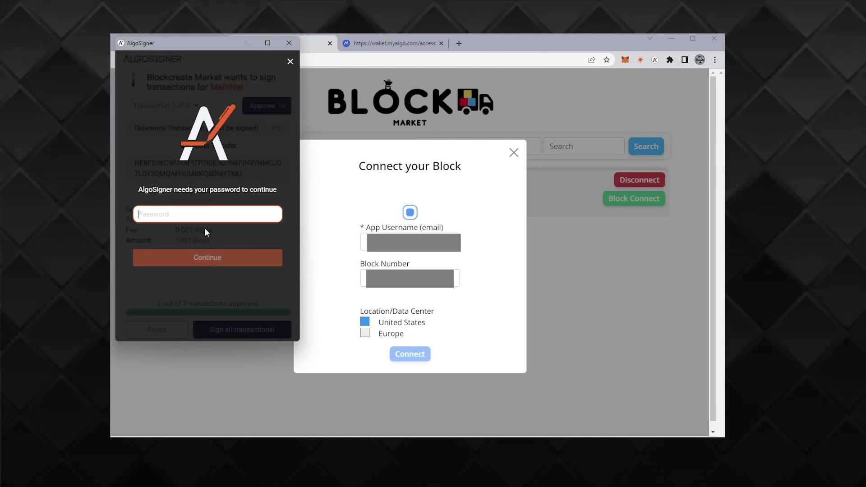
pyautogui.hotkey('ctrl', 'v')
pyautogui.click(209, 256)
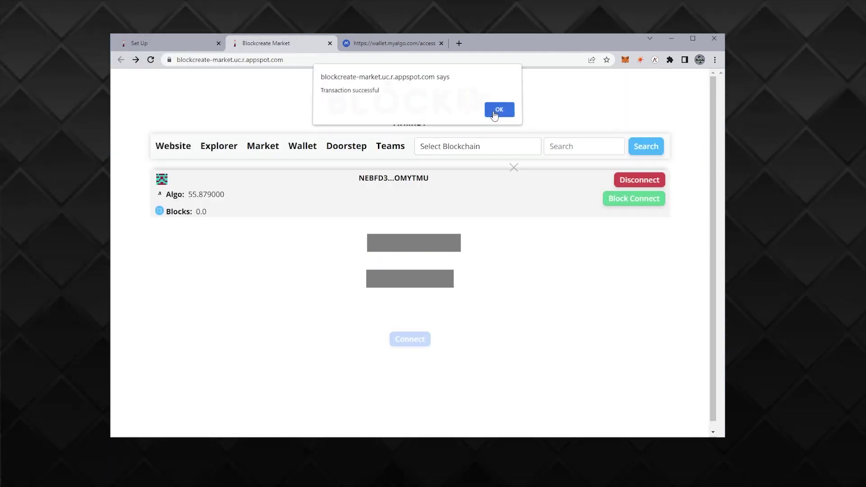
# - Dismiss 'Transaction successful' and review the 1000.0 Blocks balance and Block_U01025 card
pyautogui.click(496, 111)
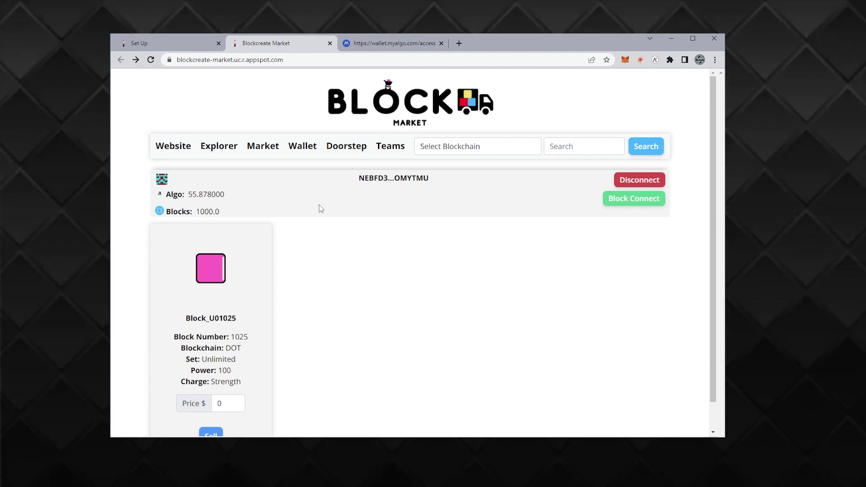
pyautogui.scroll(-1, 229, 370)
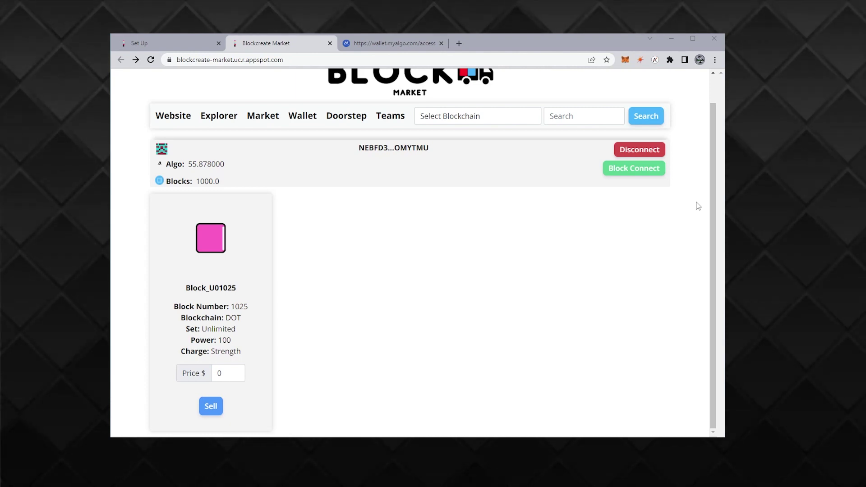
pyautogui.moveTo(725, 436); pyautogui.dragTo(756, 460)
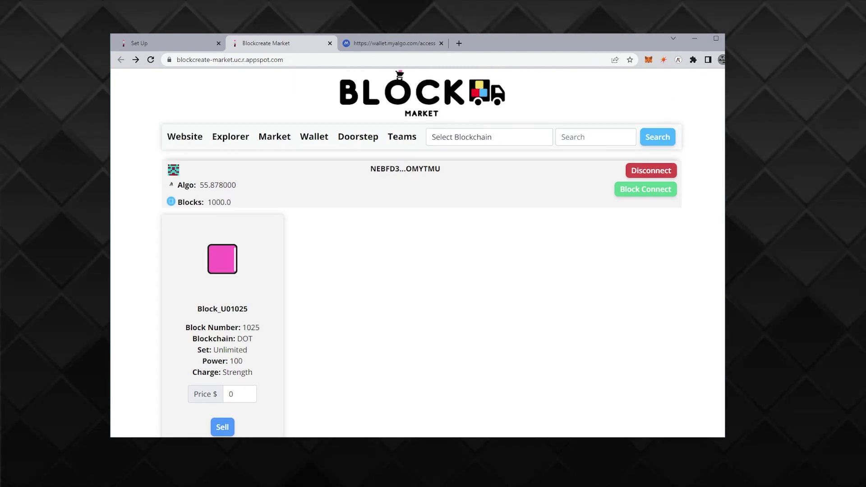